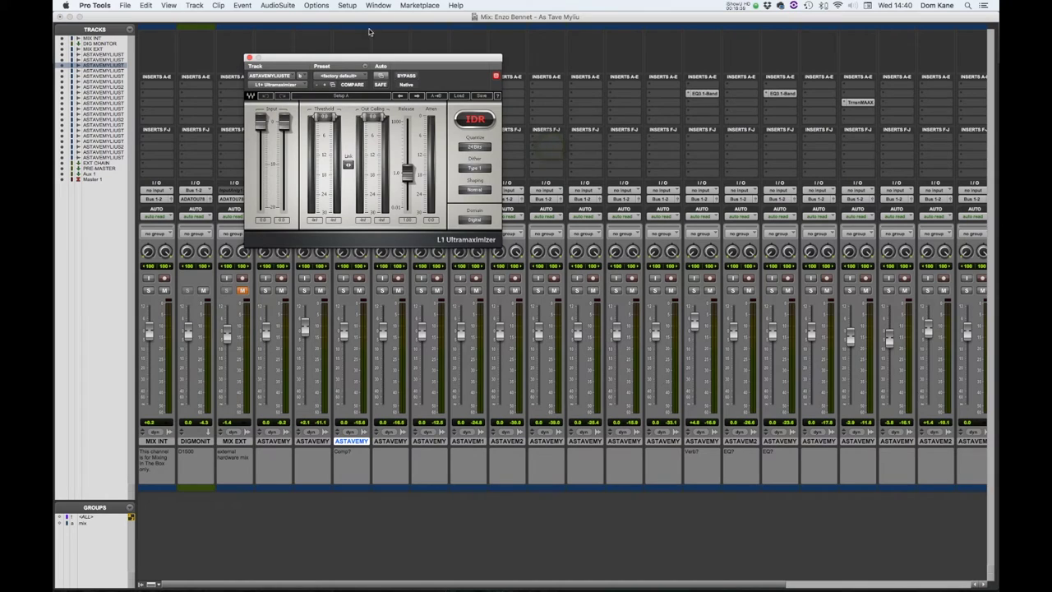
- Move the L1 Ultramaximizer window clear of the selected track's insert and solo that pluck track
drag(413, 60, 612, 64)
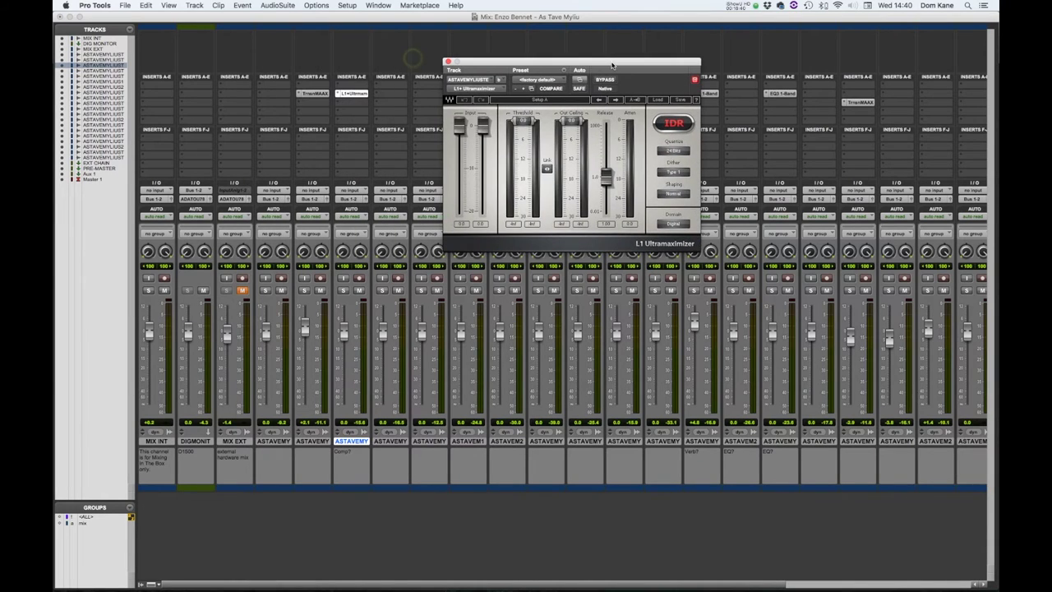
click(343, 291)
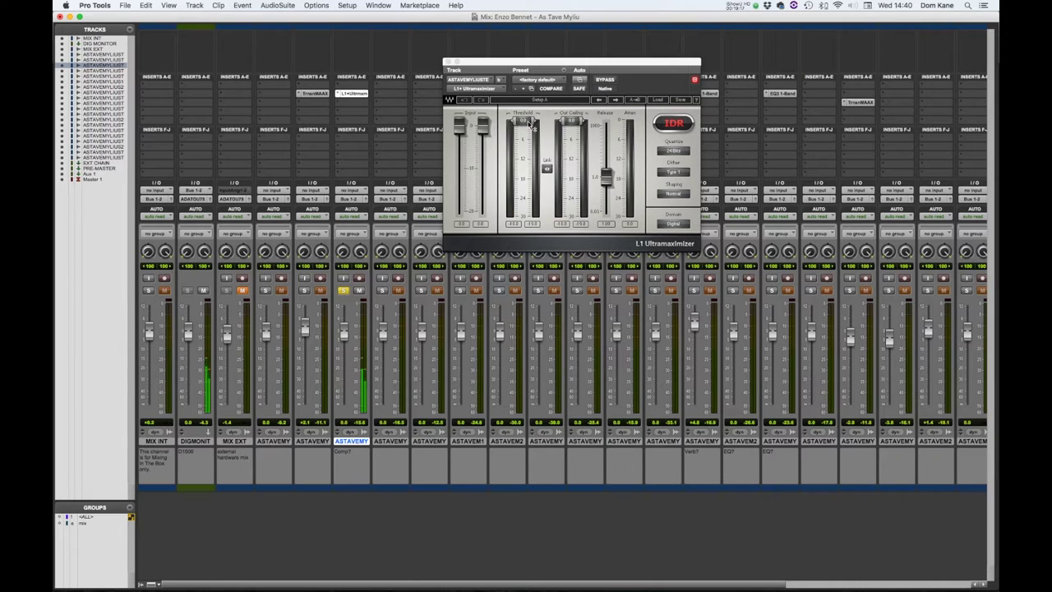
- Try the limiter's threshold at about -8.4 dB with the out ceiling at a similar level, and reset both to 0 dB
drag(523, 122, 523, 148)
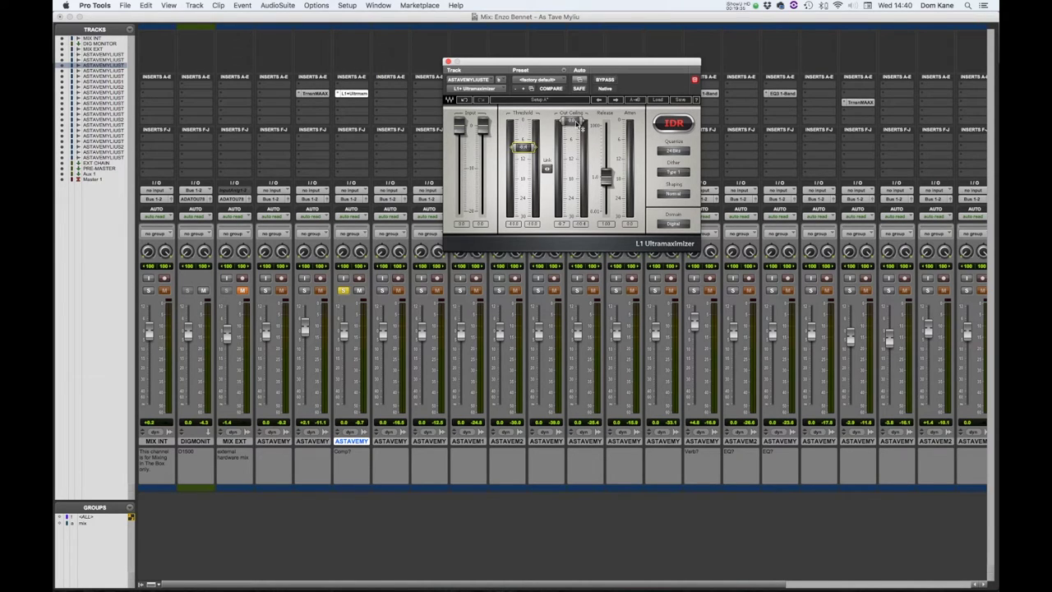
drag(577, 123, 573, 150)
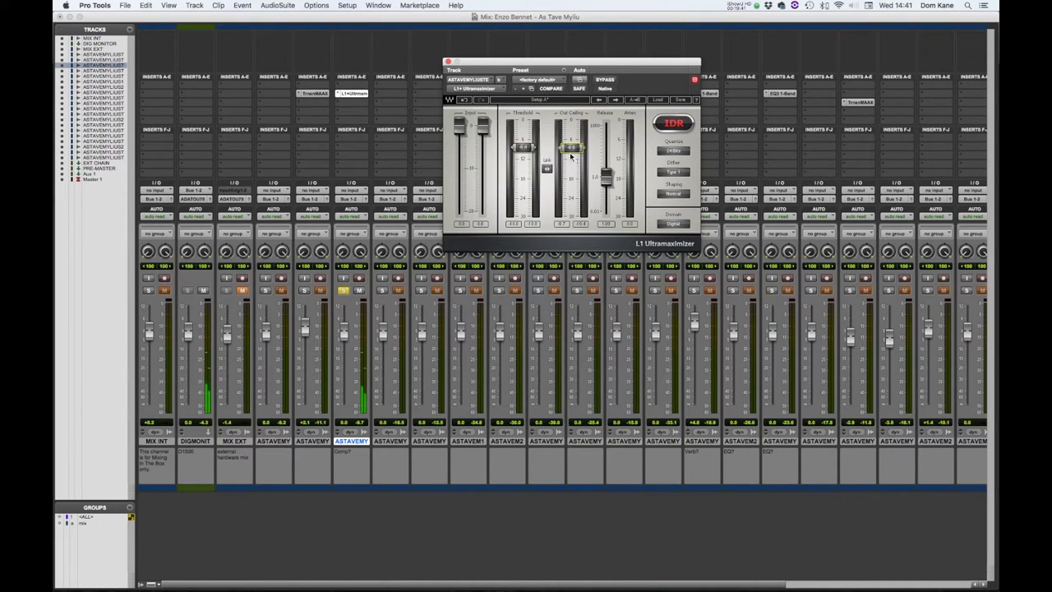
click(547, 168)
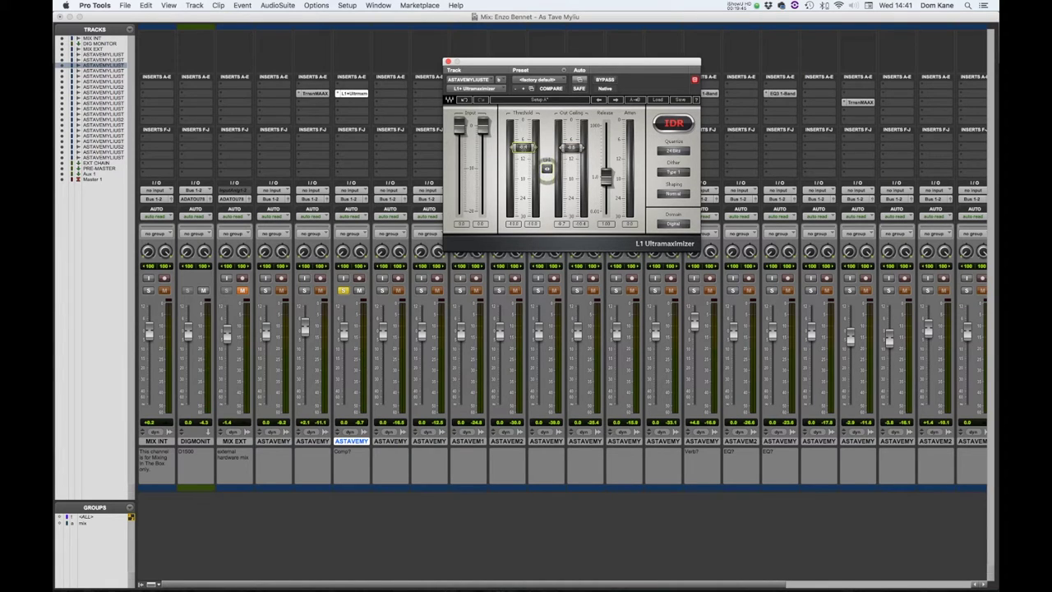
click(522, 148)
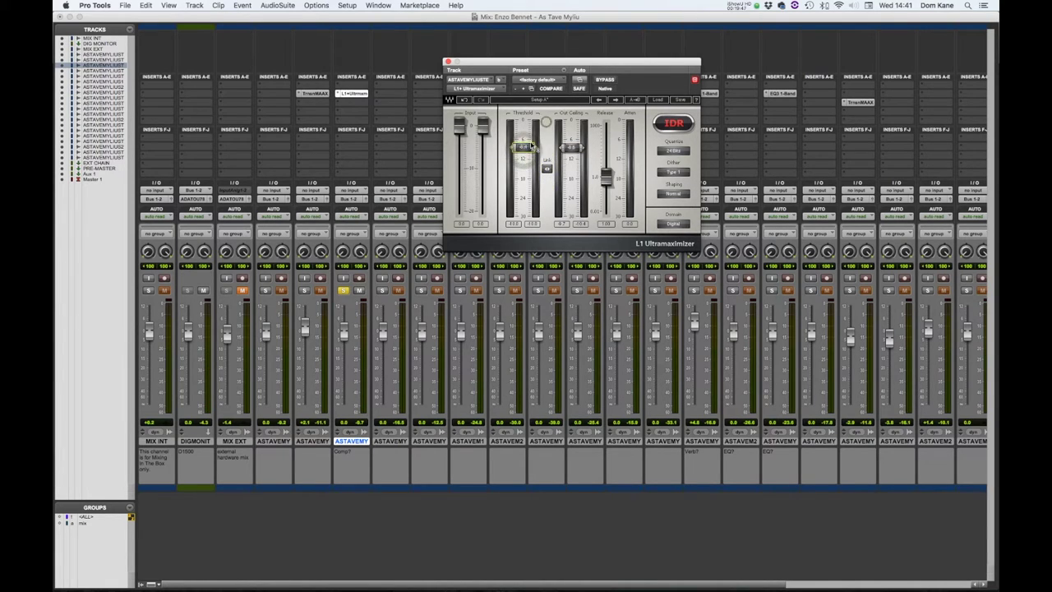
click(524, 122)
click(573, 148)
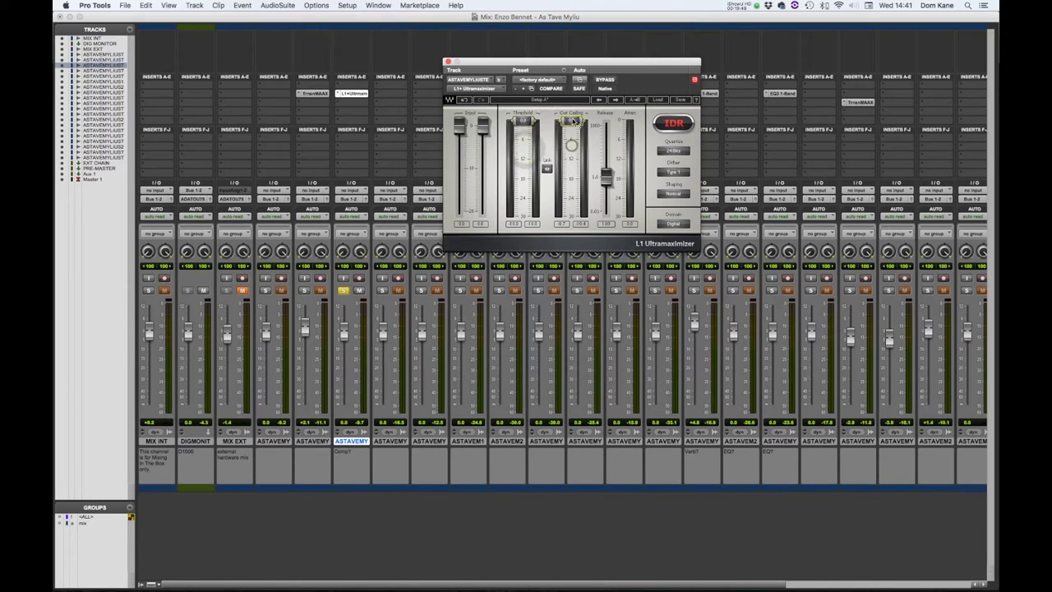
click(546, 168)
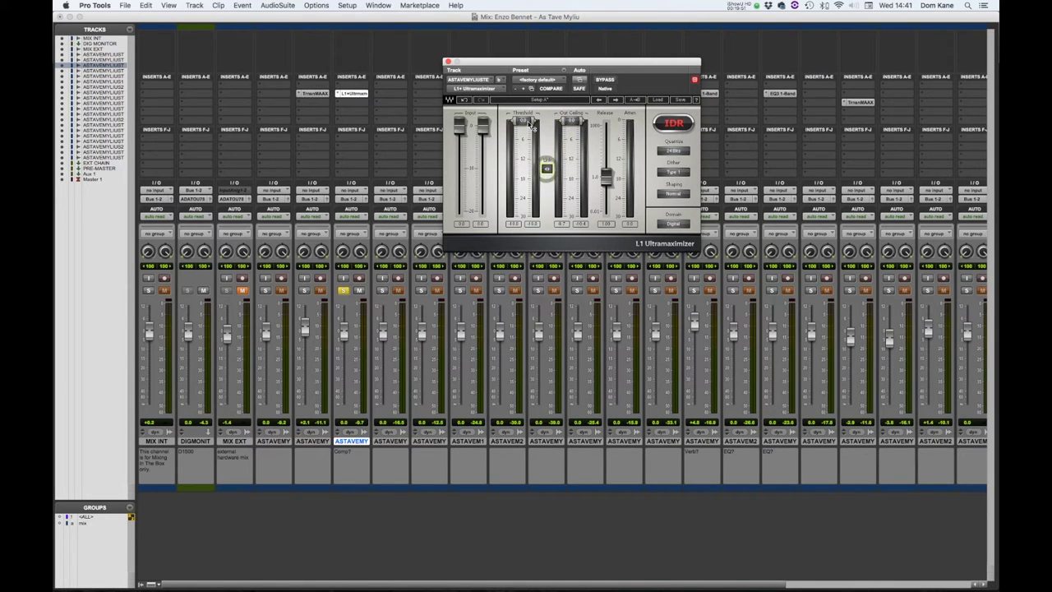
- Lower the limiter's threshold and out ceiling together with their link control to about -16 dB
drag(526, 122, 524, 135)
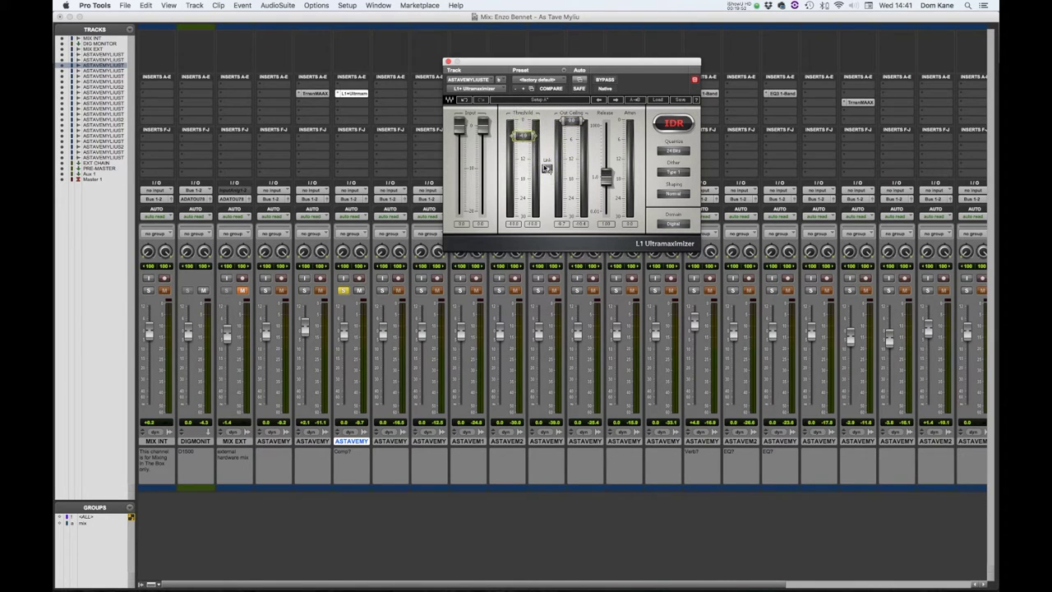
mouse_move(533, 136)
mouse_down()
mouse_move(524, 121)
mouse_move(524, 152)
mouse_move(525, 122)
mouse_move(524, 137)
mouse_up()
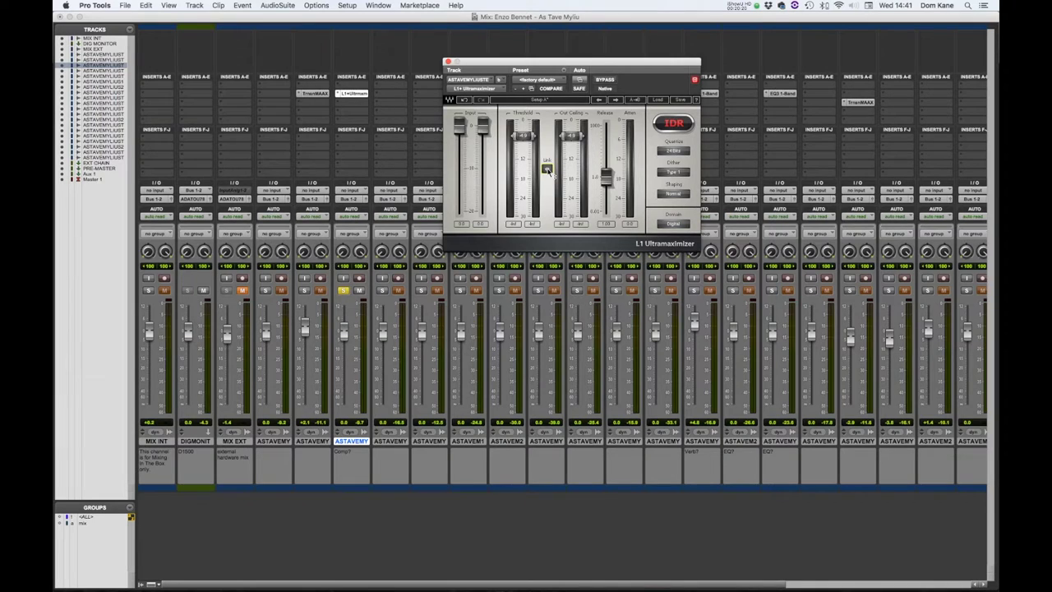
mouse_move(547, 170)
mouse_down()
mouse_move(548, 183)
mouse_move(549, 173)
mouse_up()
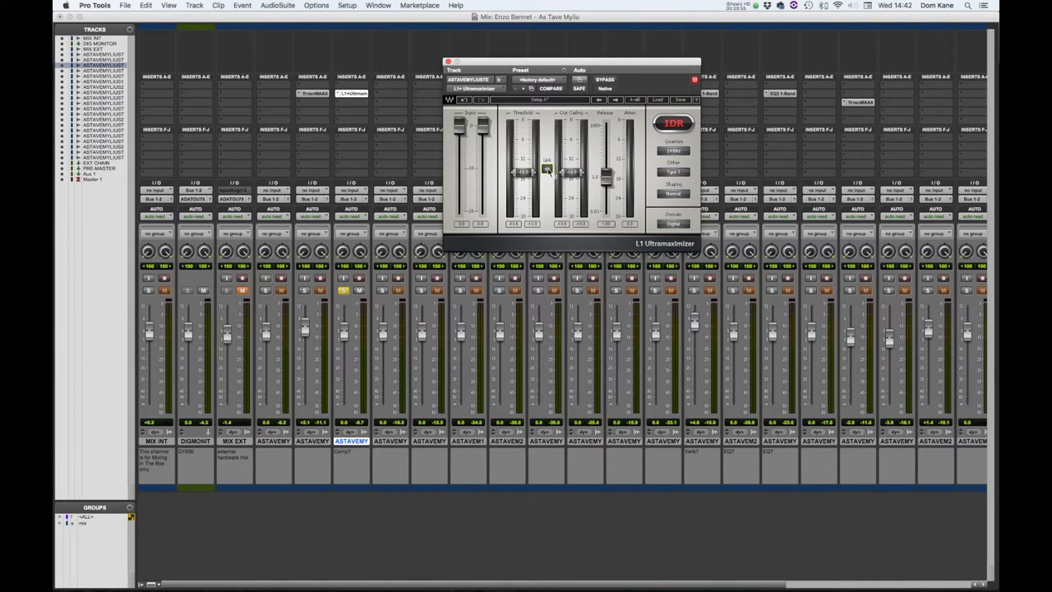
key(super+equal)
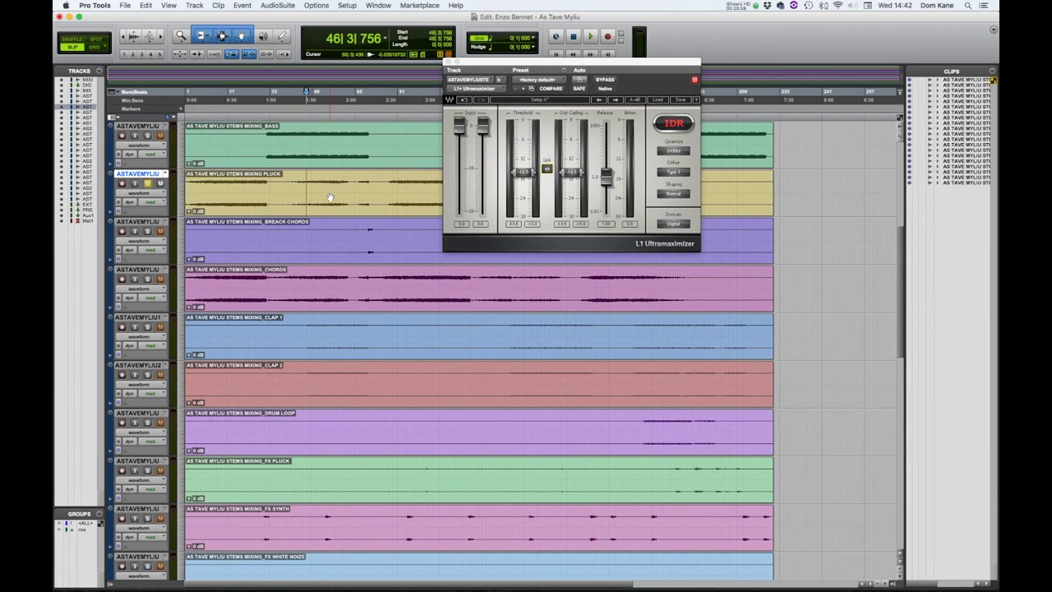
key(super+equal)
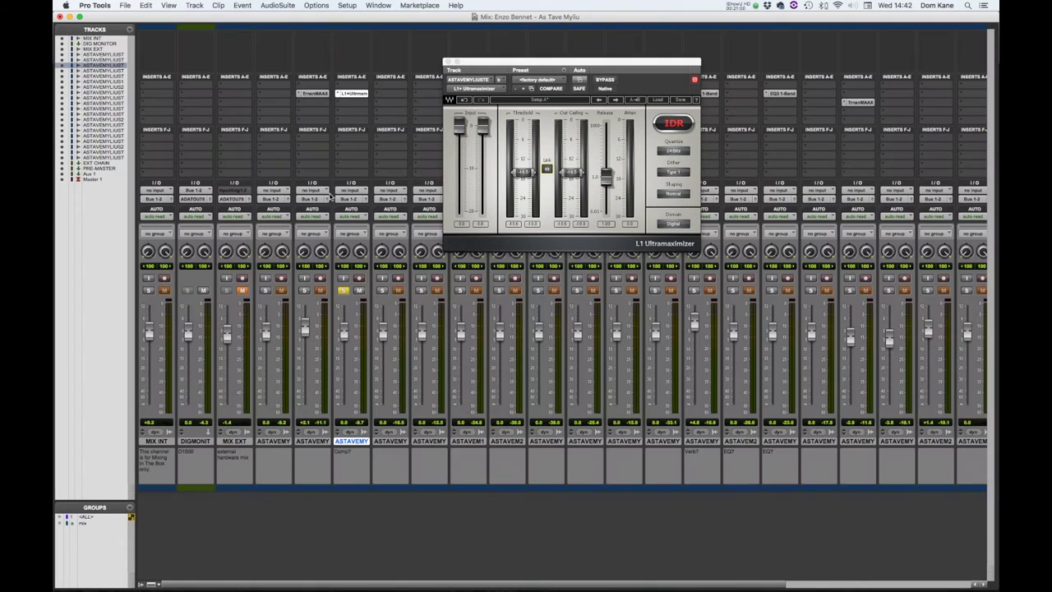
- Reset the limiter's threshold and out ceiling to 0 dB
mouse_move(528, 176)
mouse_down()
mouse_move(545, 177)
mouse_move(525, 178)
mouse_up()
click(523, 177)
alt+click(523, 177)
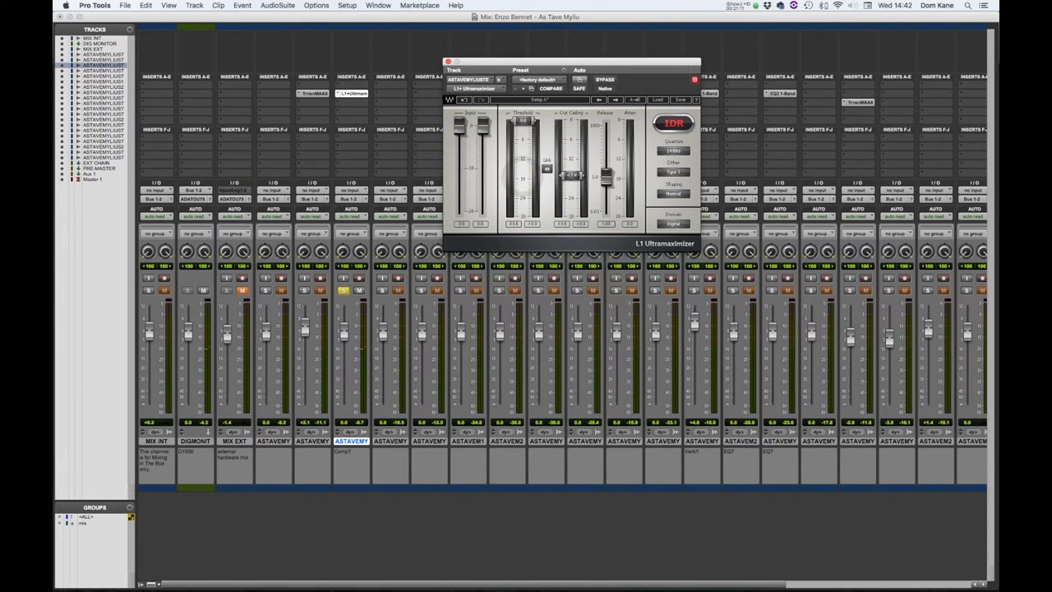
alt+click(571, 178)
- Lower the linked threshold and out ceiling together to about -23 dB while playing the soloed pluck track
click(548, 169)
mouse_move(547, 170)
mouse_down()
mouse_move(548, 159)
mouse_move(549, 171)
mouse_up()
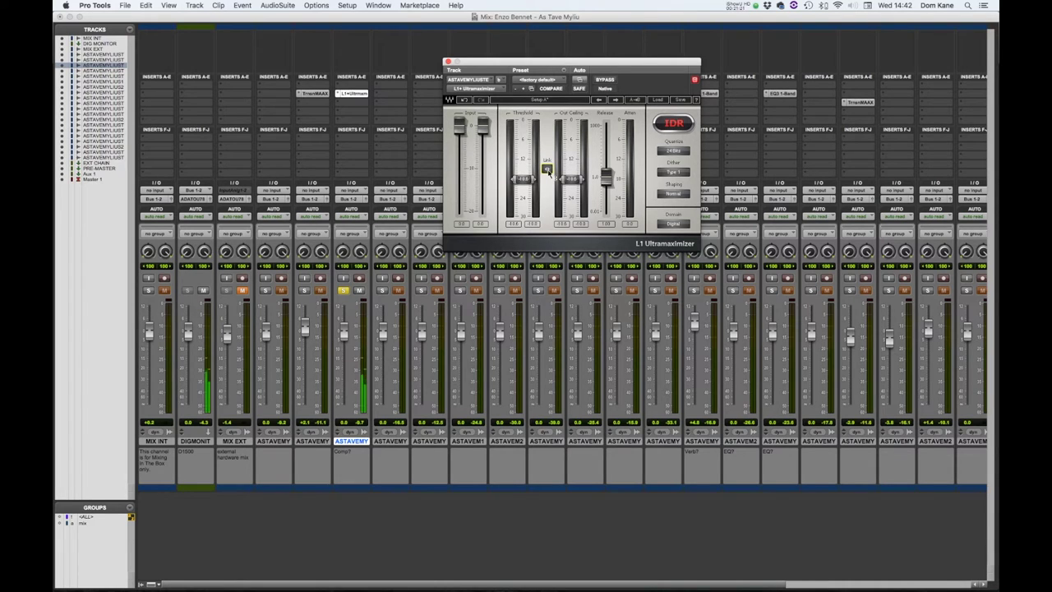
drag(549, 170, 546, 183)
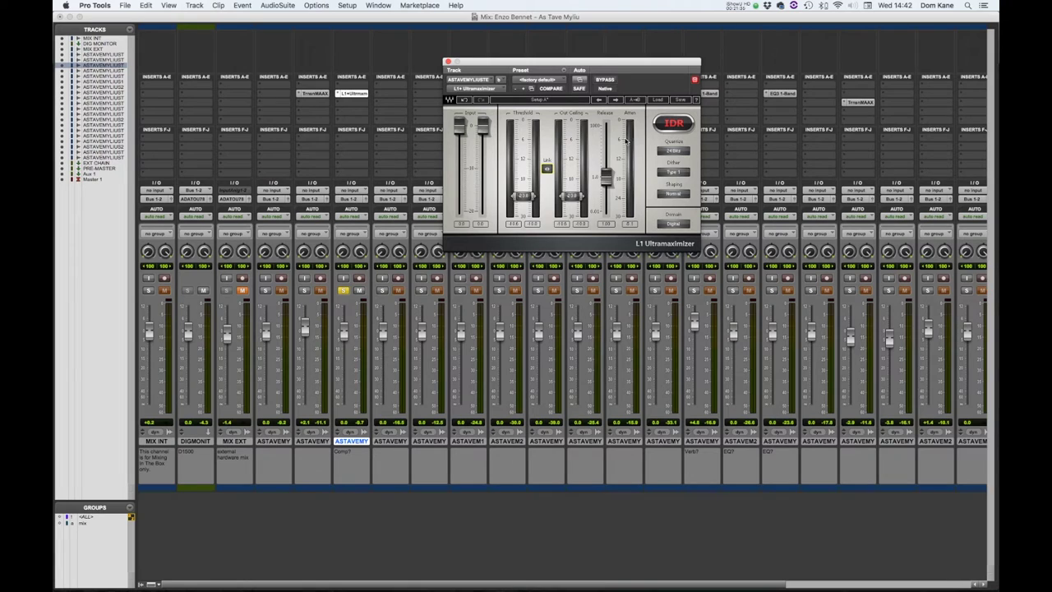
key(space)
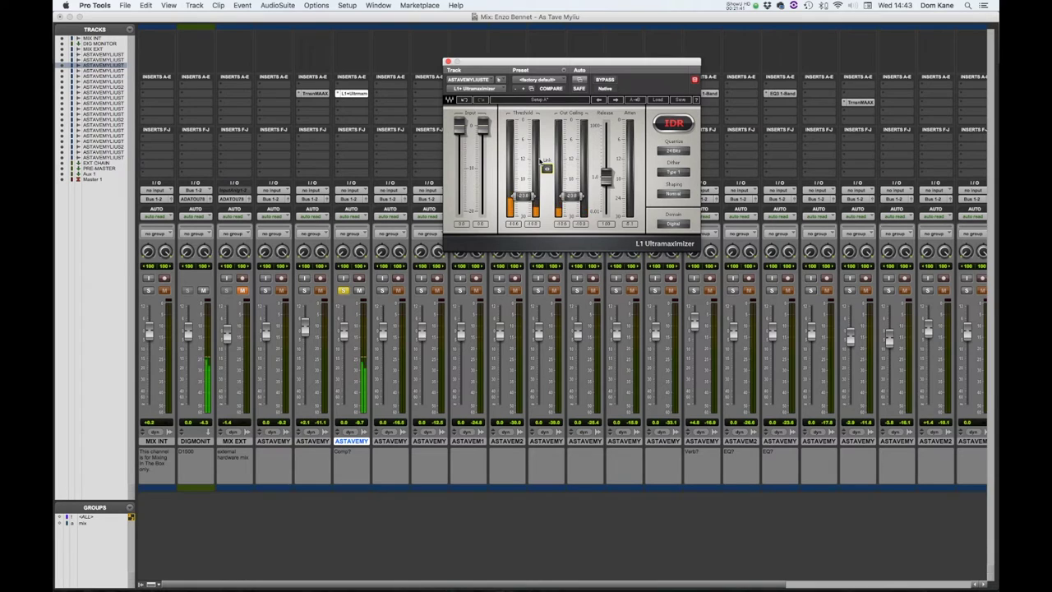
- Play the pluck track from about bar 22 and set the linked threshold and out ceiling to about -19 dB
key(super+equal)
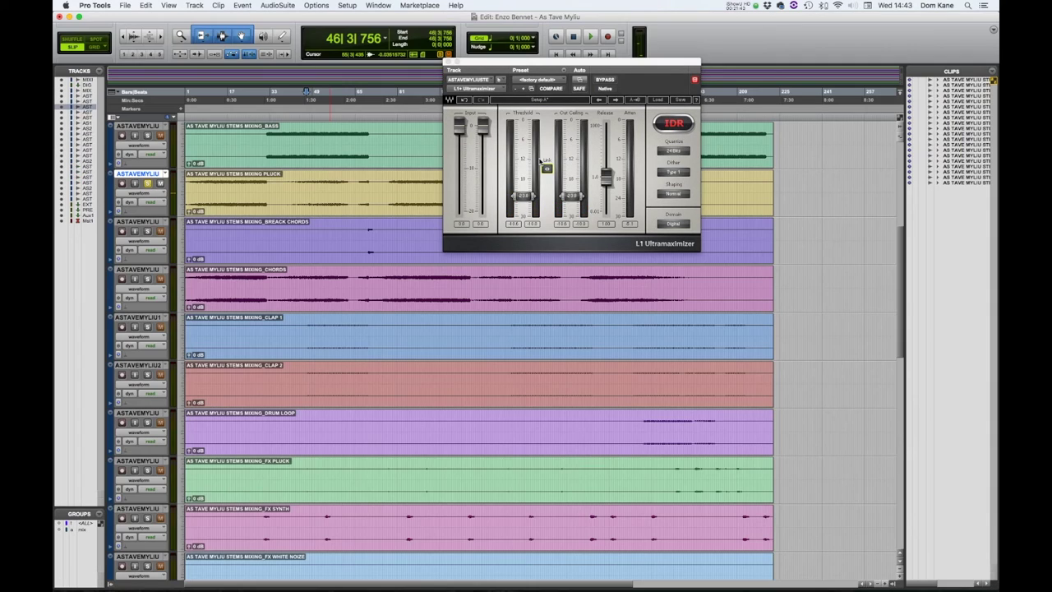
key(space)
key(space)
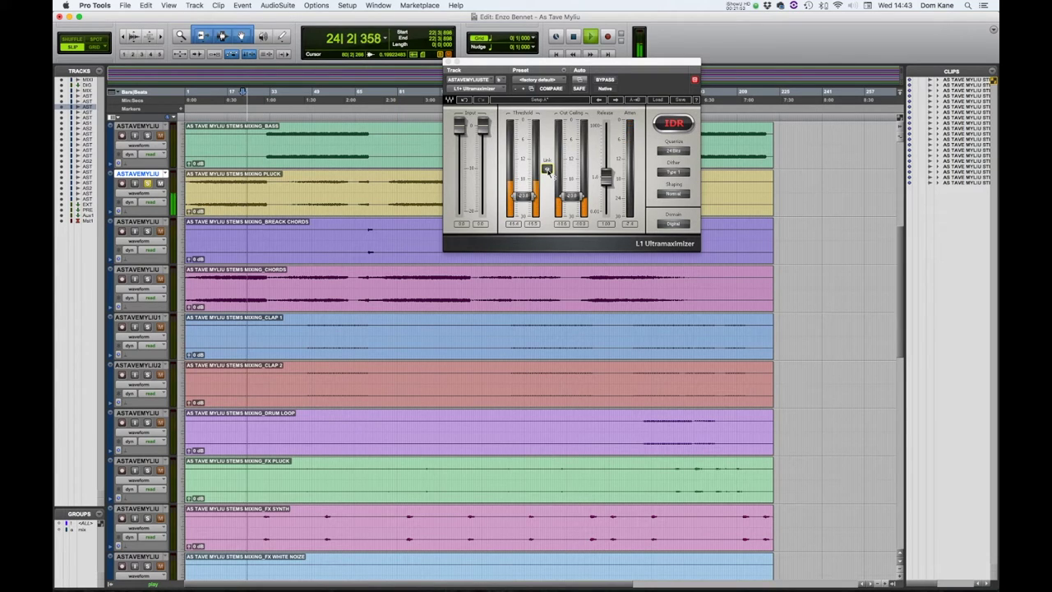
key(space)
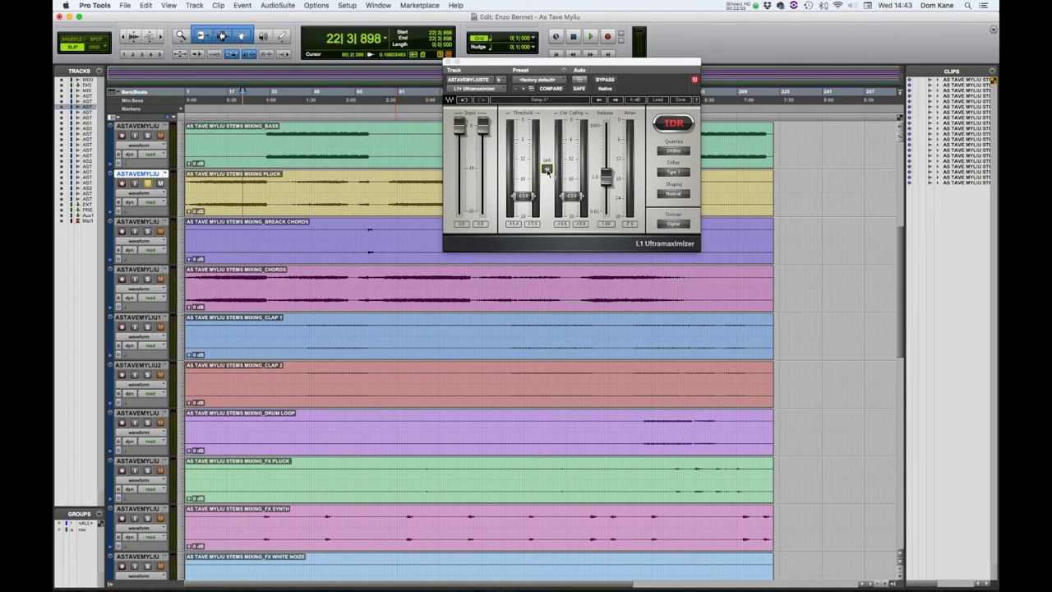
key(space)
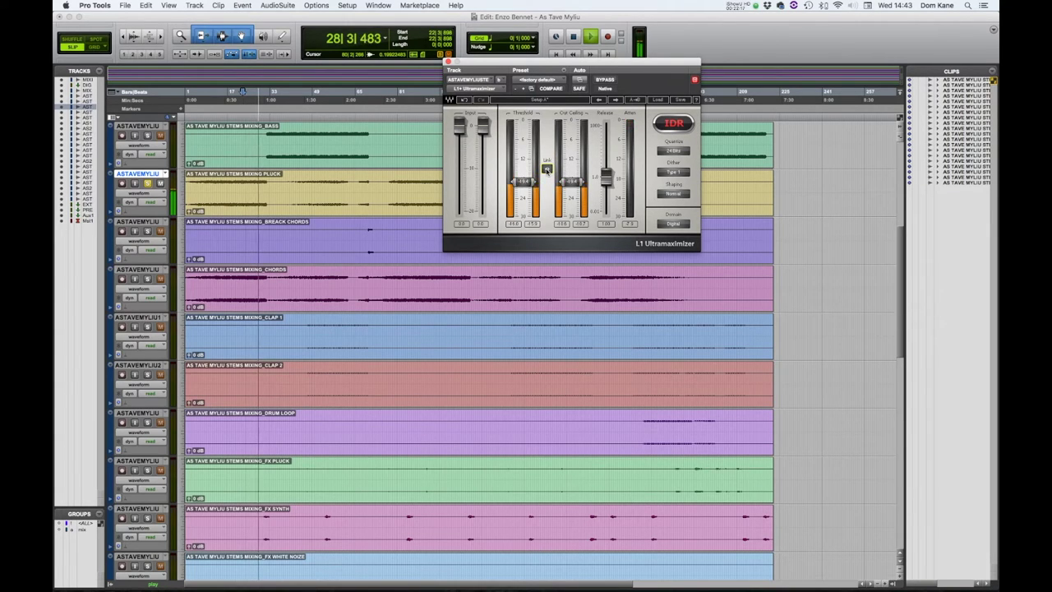
- Play the pluck track from about bar 22 and from bar 52 to check the limiter's attenuation
key(space)
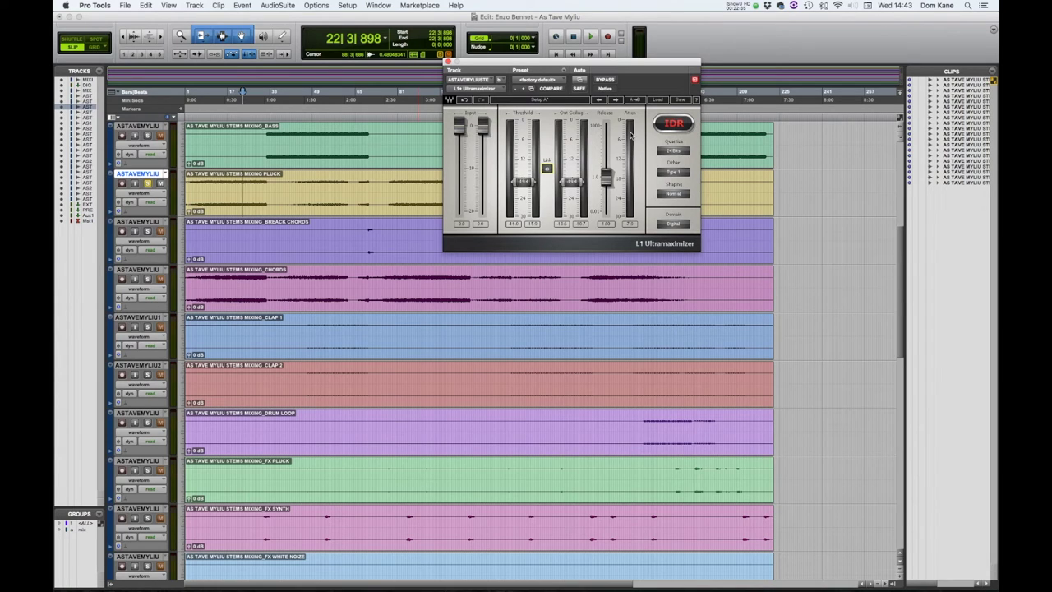
key(space)
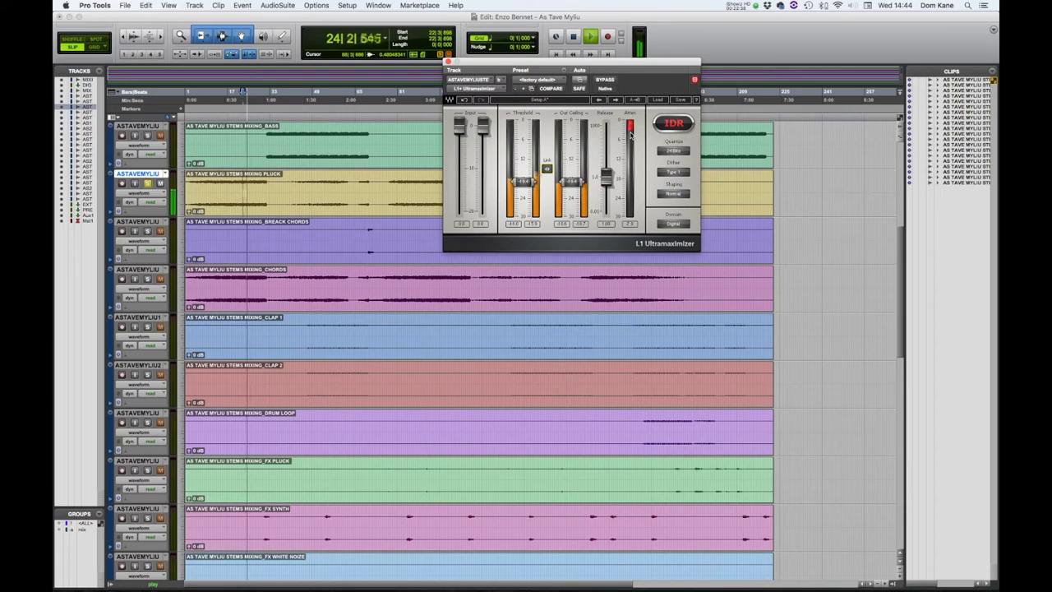
key(space)
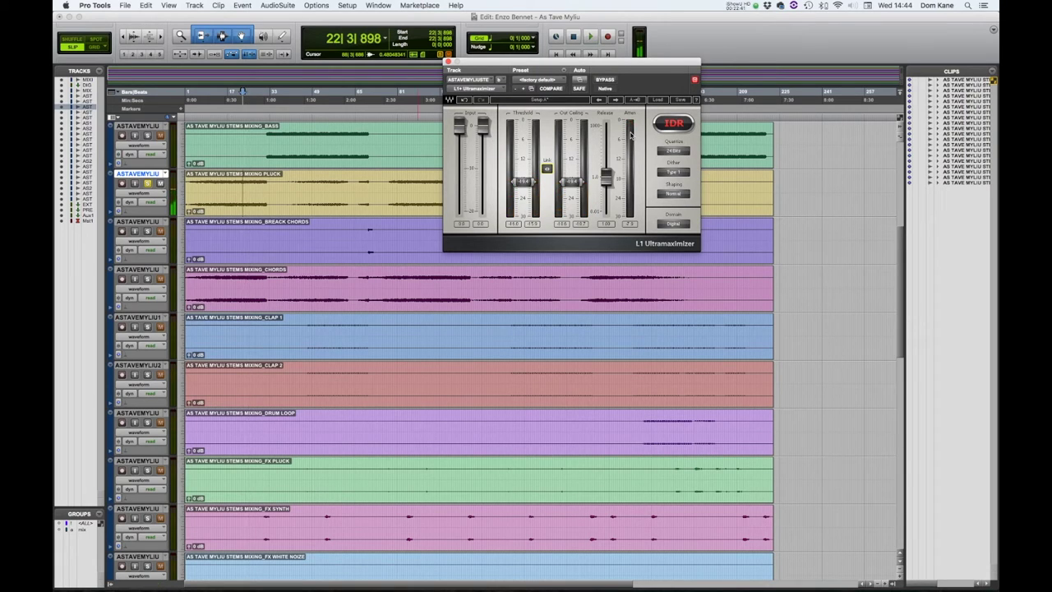
click(320, 188)
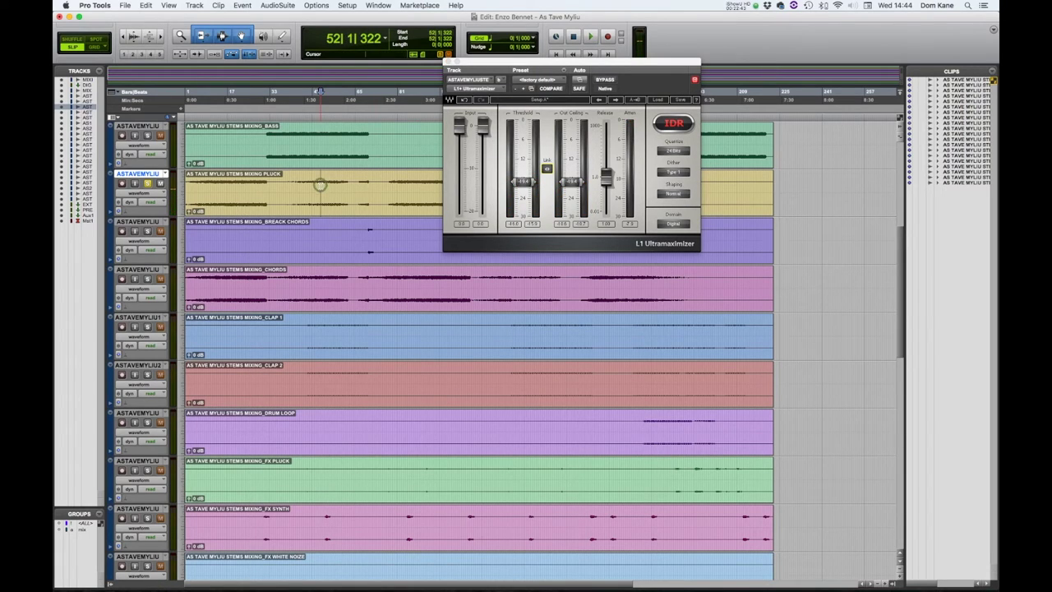
key(space)
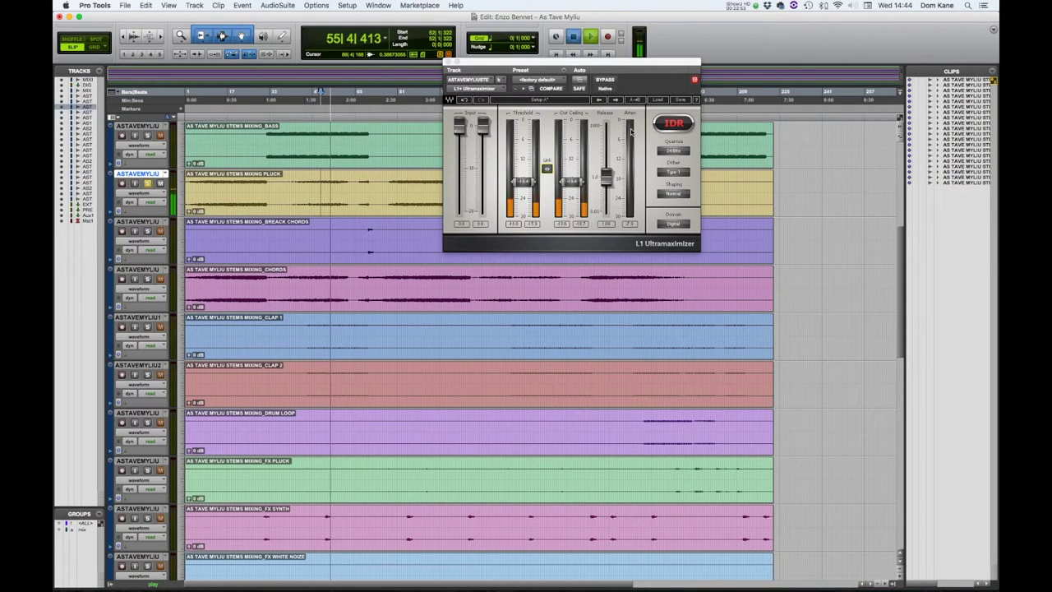
key(space)
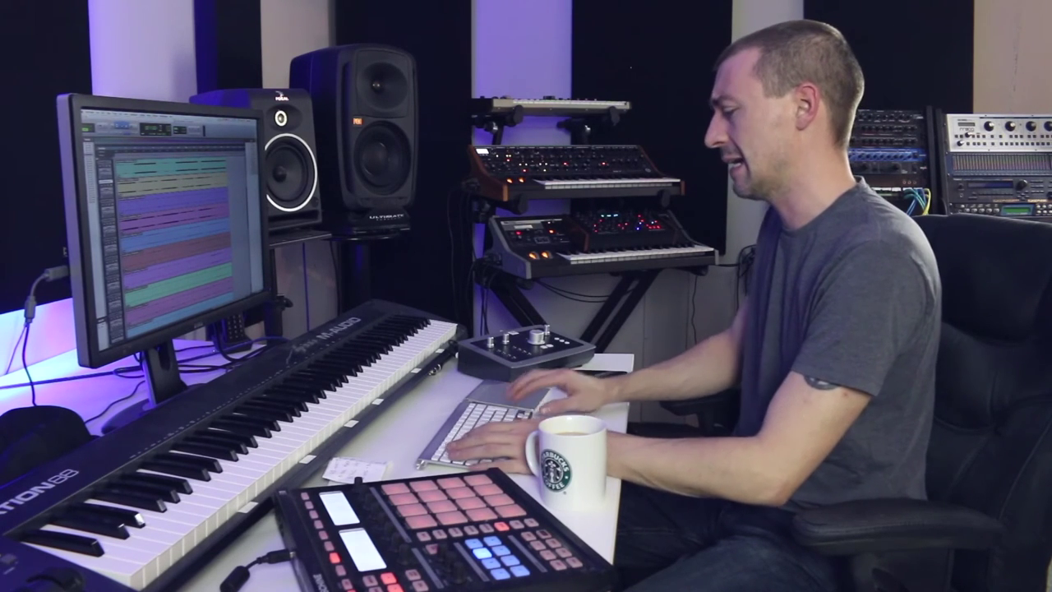
key(super+2)
key(super+equal)
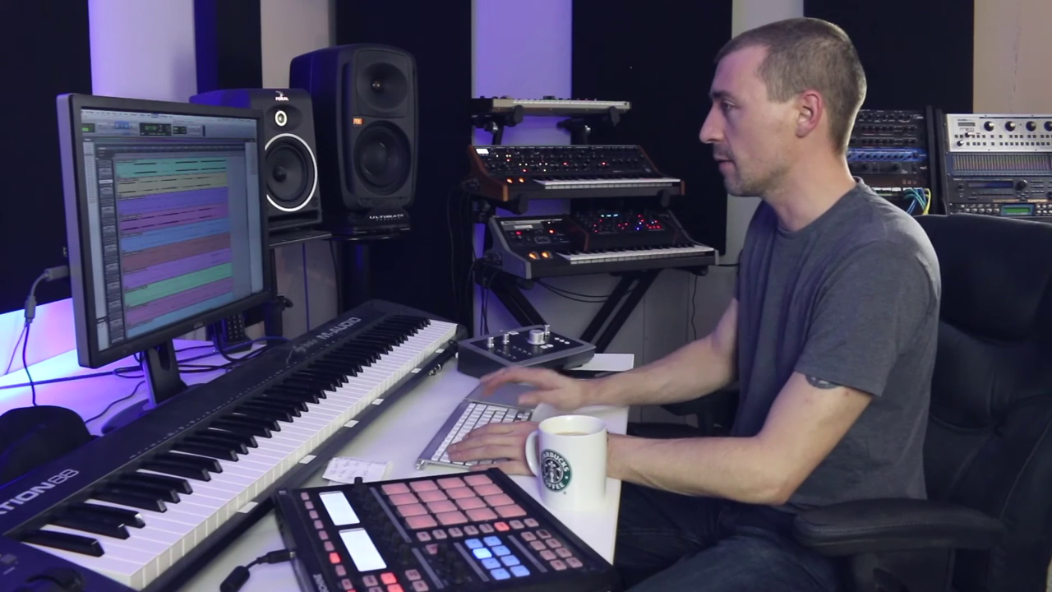